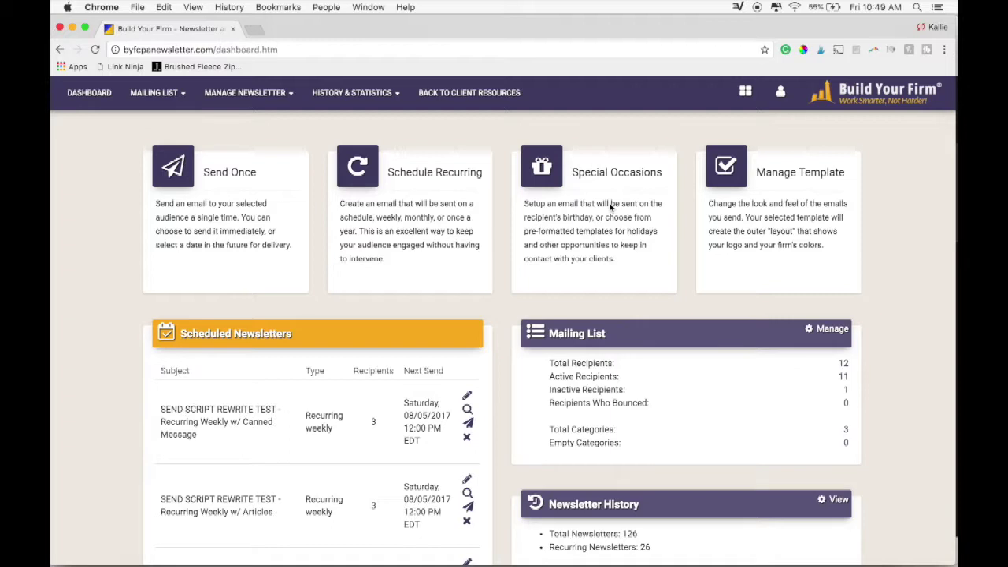
Start a recurring newsletter from the dashboard's Schedule Recurring option.
left_click(364, 165)
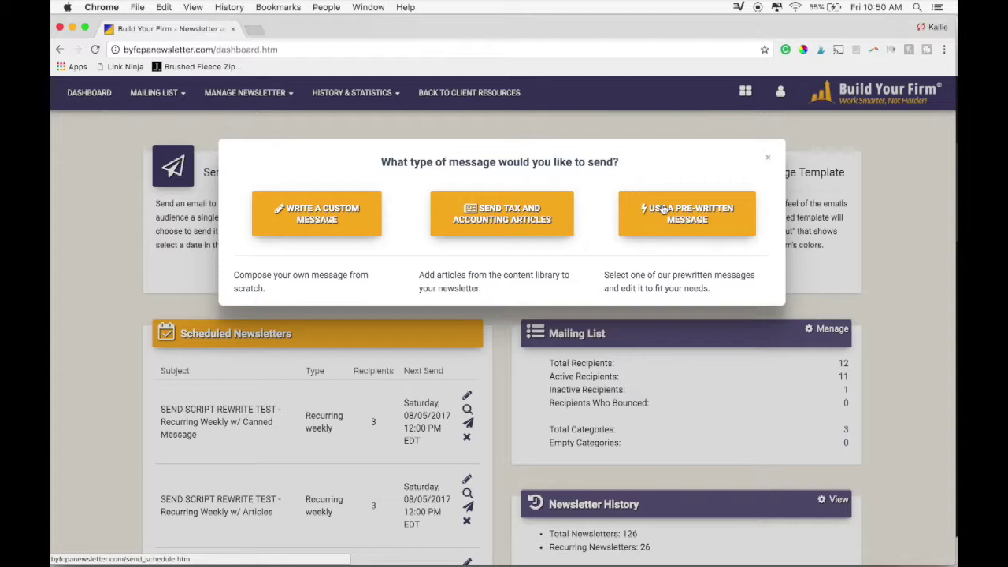
Choose Send Tax and Accounting Articles as the recurring message type.
left_click(482, 223)
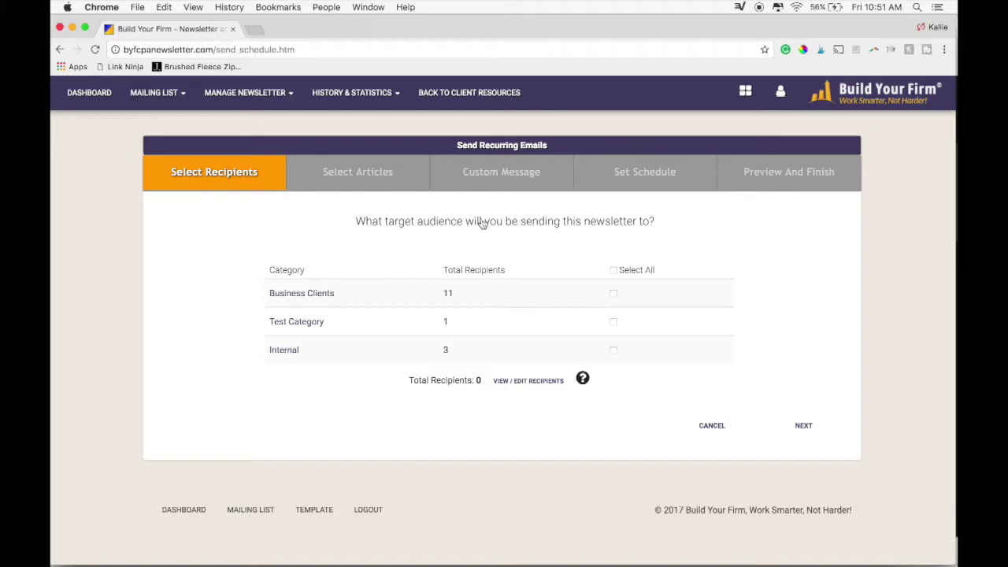
Select Business Clients (11 recipients) as the audience and advance to article selection.
left_click(614, 293)
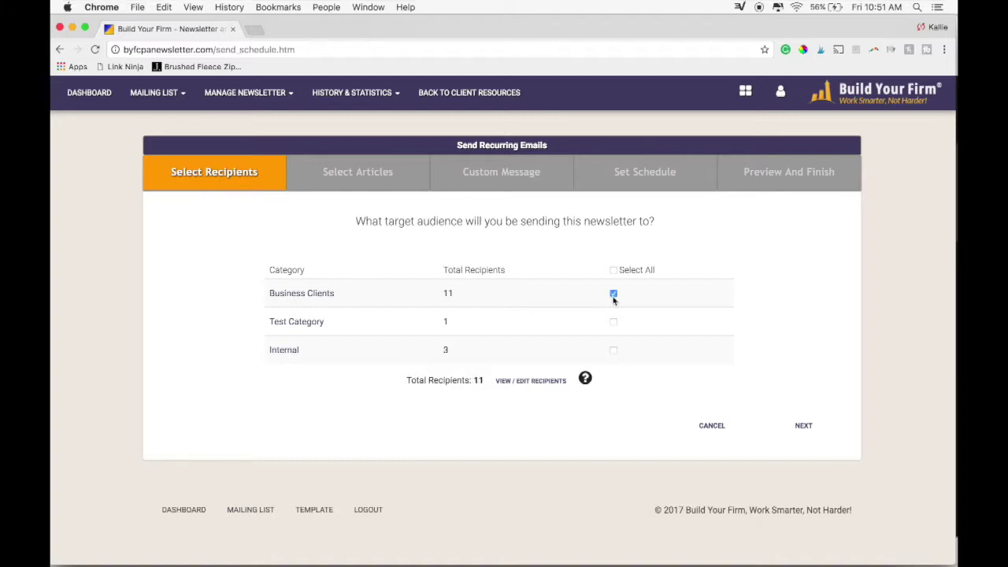
left_click(811, 429)
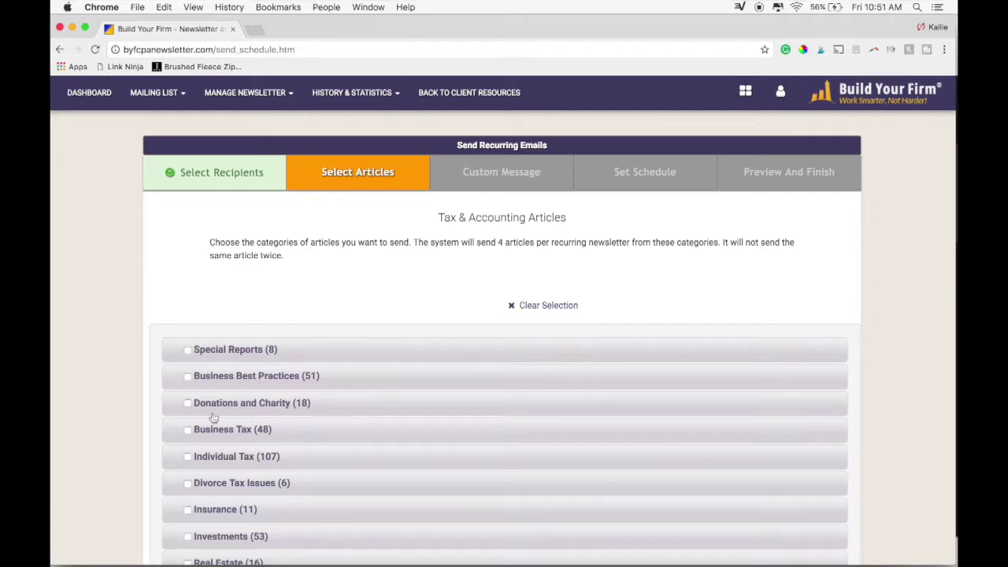
Include Business Tax, Donations and Charity, Divorce Tax Issues and Individual Tax articles.
left_click(187, 430)
left_click(188, 404)
left_click(187, 483)
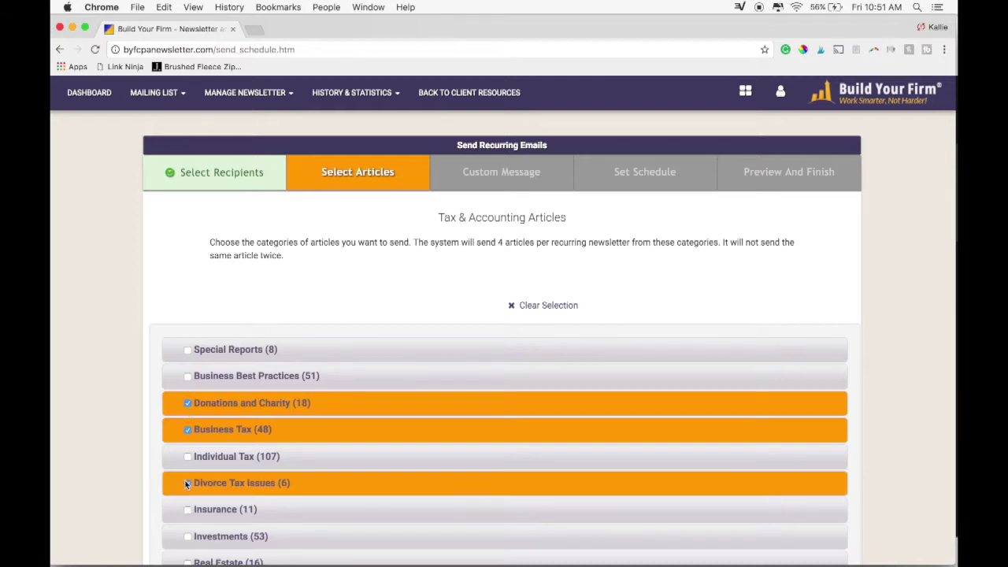
left_click(187, 457)
scroll(584, 502, "down", 5)
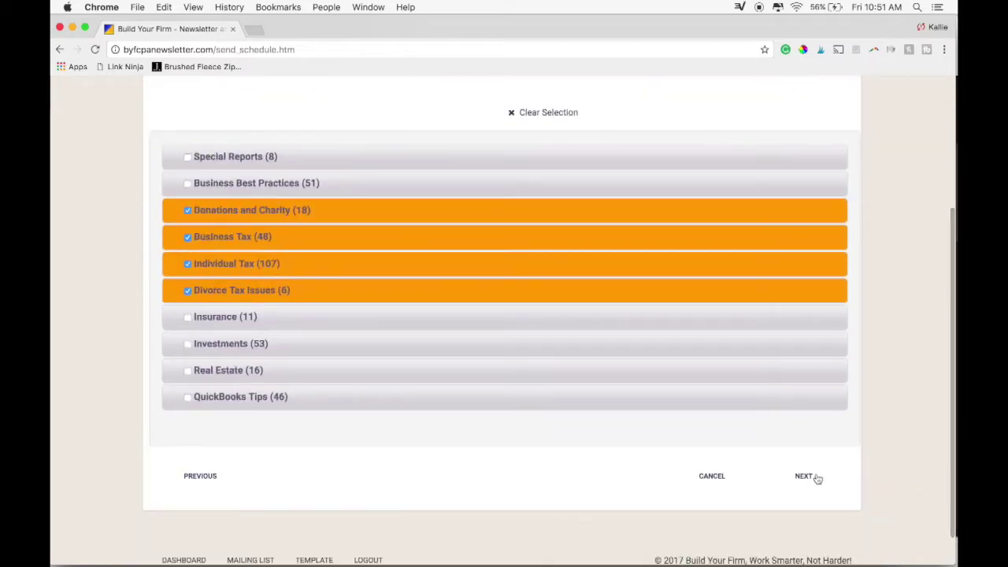
left_click(814, 478)
scroll(892, 395, "up", 4)
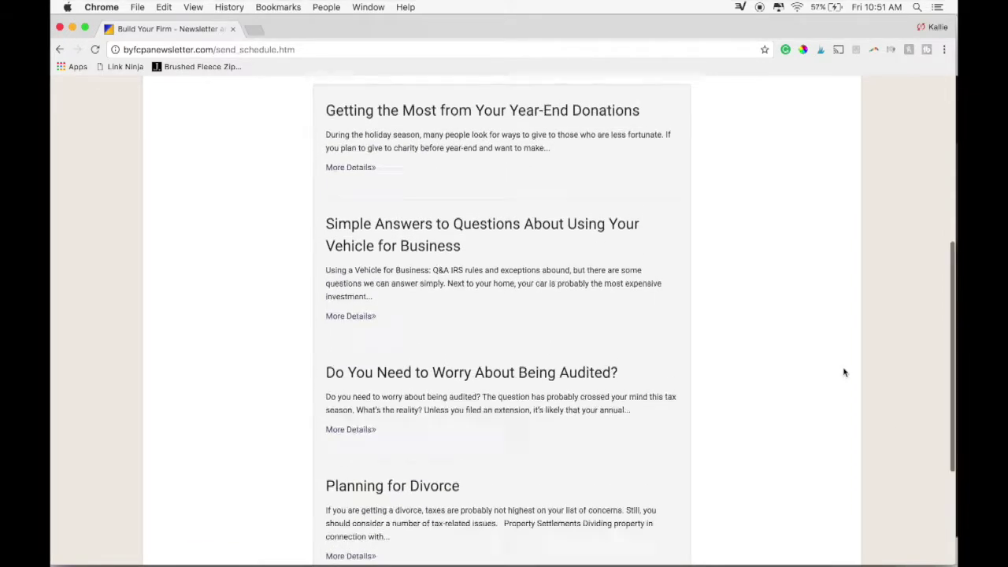
scroll(845, 375, "up", 6)
scroll(844, 378, "up", 3)
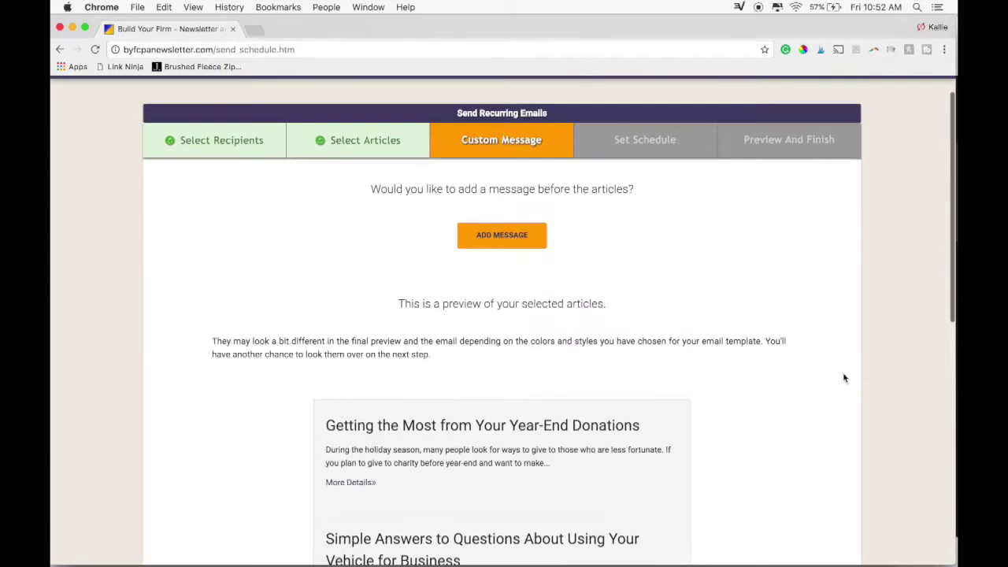
Add a message: 'Hello from Example CPA.' then 'We think that you will find this month's newsletter's helpful.'.
left_click(507, 238)
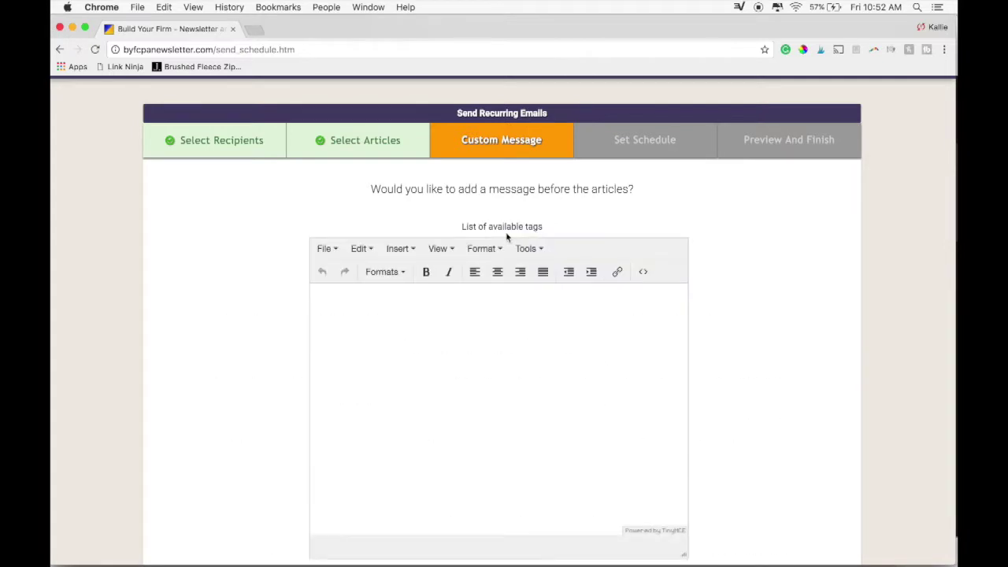
scroll(450, 295, "down", 1)
left_click(450, 294)
type("Hello from Example CPA.")
key("Return")
type("We think that you will find this ")
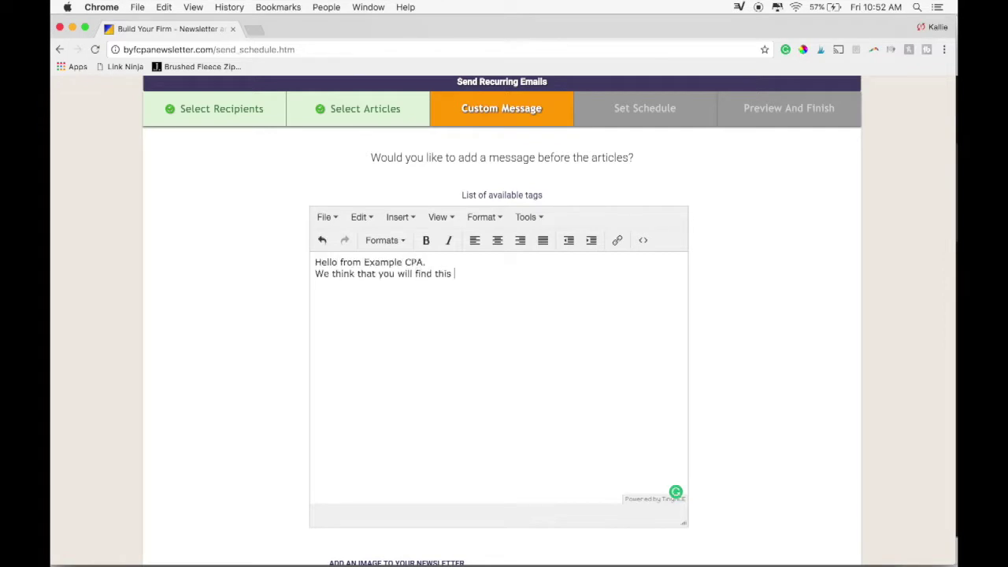
type("month's newsletter's helpful.")
Insert the handshake photo from the content library into the newsletter.
scroll(466, 360, "down", 2)
left_click(419, 475)
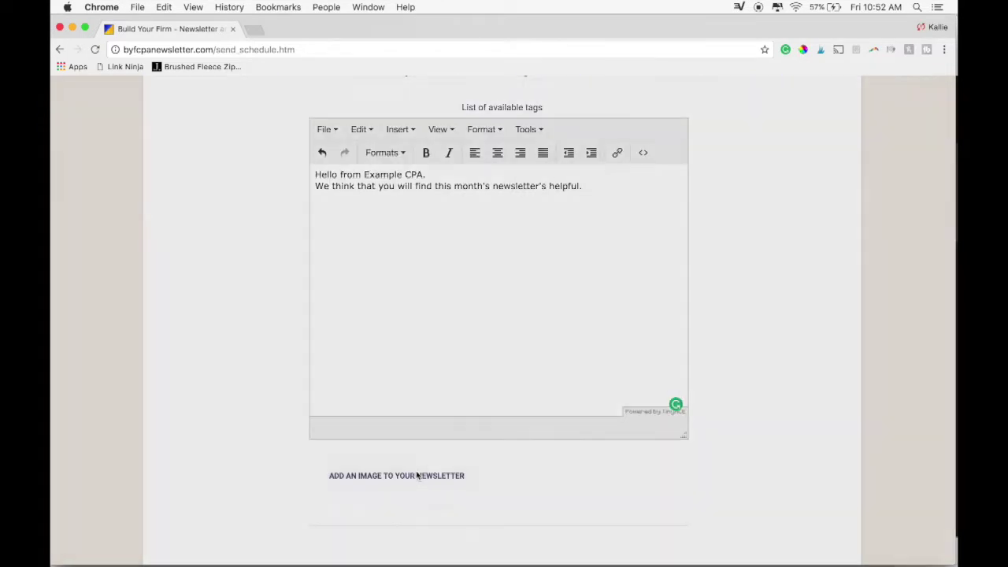
scroll(418, 450, "down", 4)
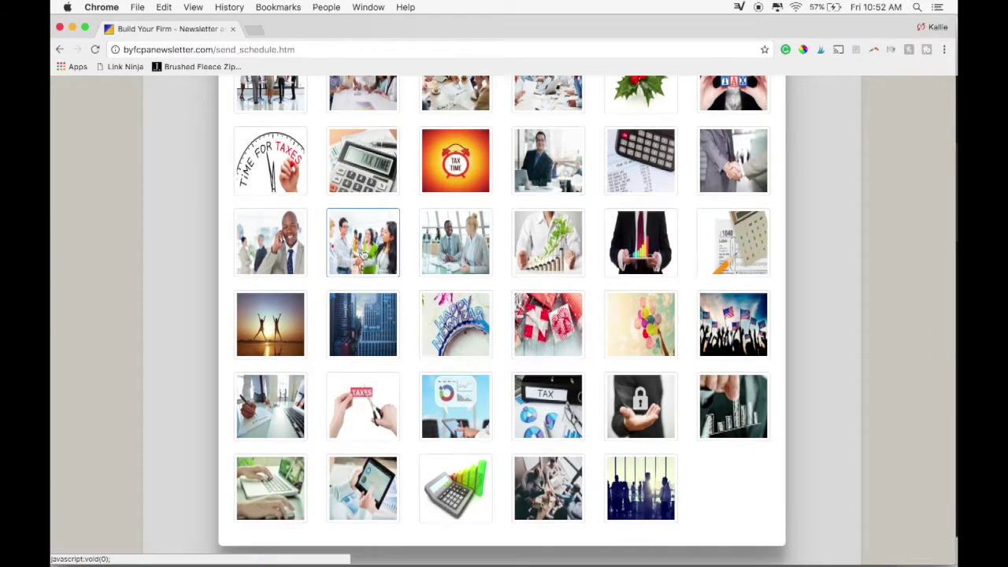
left_click(363, 253)
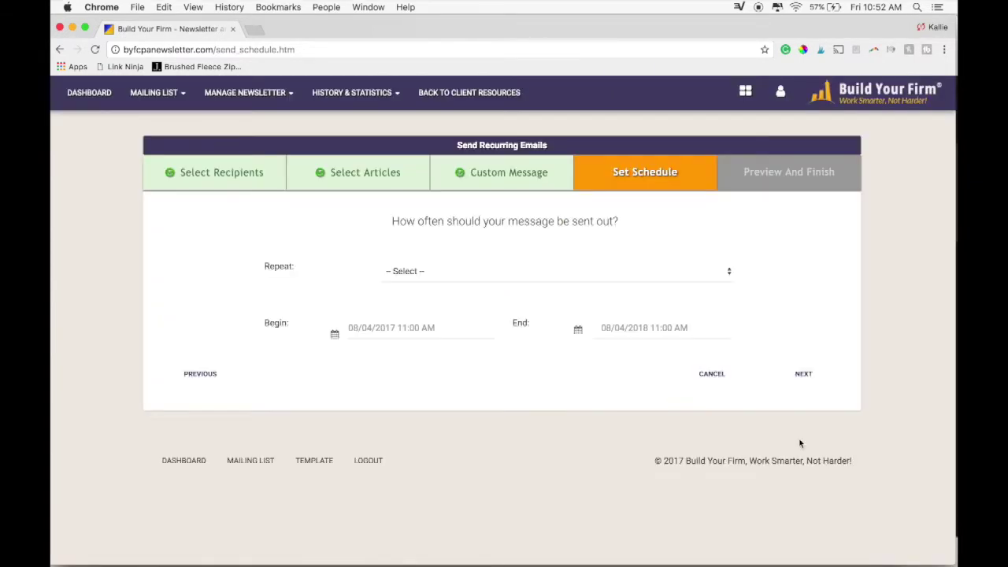
Schedule the newsletter every other week from 08/11/2017 to November 23, 2018.
left_click(562, 271)
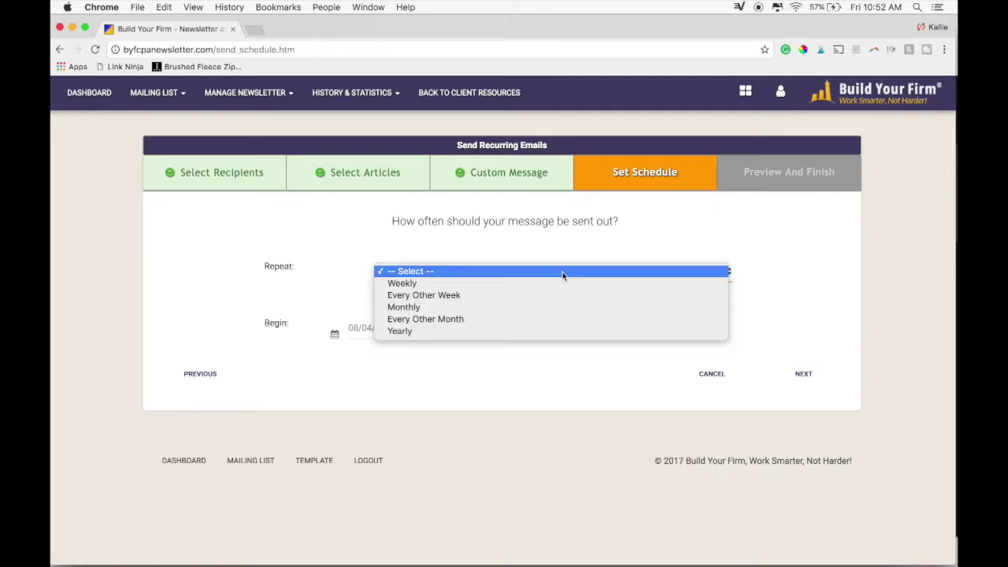
left_click(524, 295)
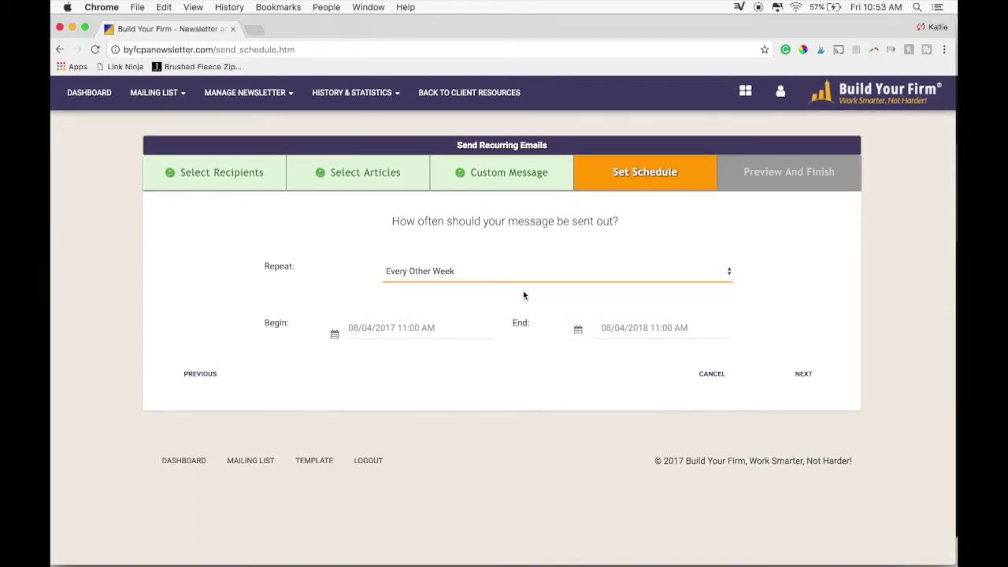
left_click(394, 329)
left_click(501, 417)
left_click(624, 337)
left_click(743, 352)
left_click(743, 352)
left_click(743, 352)
left_click(721, 456)
left_click(776, 384)
left_click(802, 373)
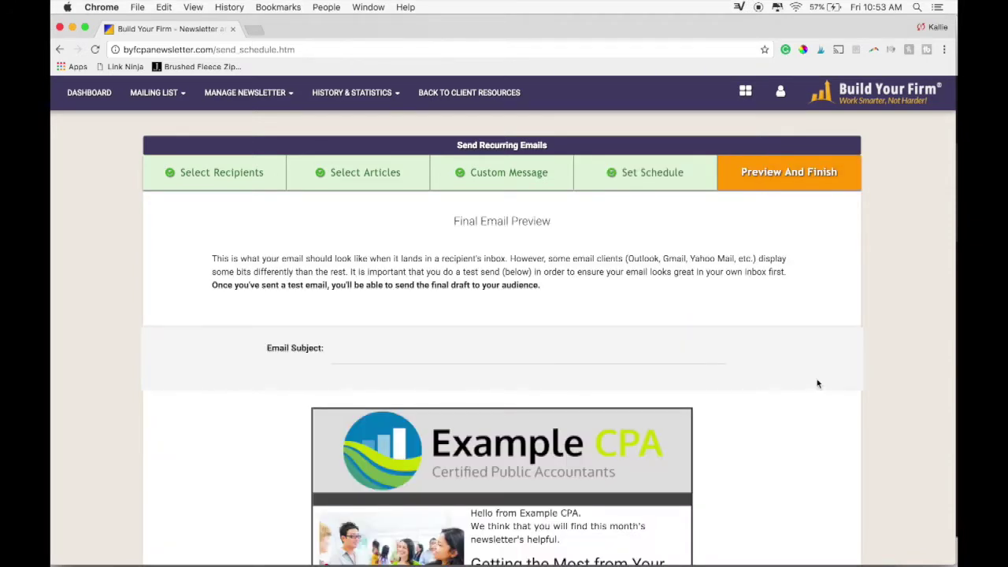
Enter 'Tax Articles from Example CPA' as the email subject.
left_click(607, 349)
type("Tax")
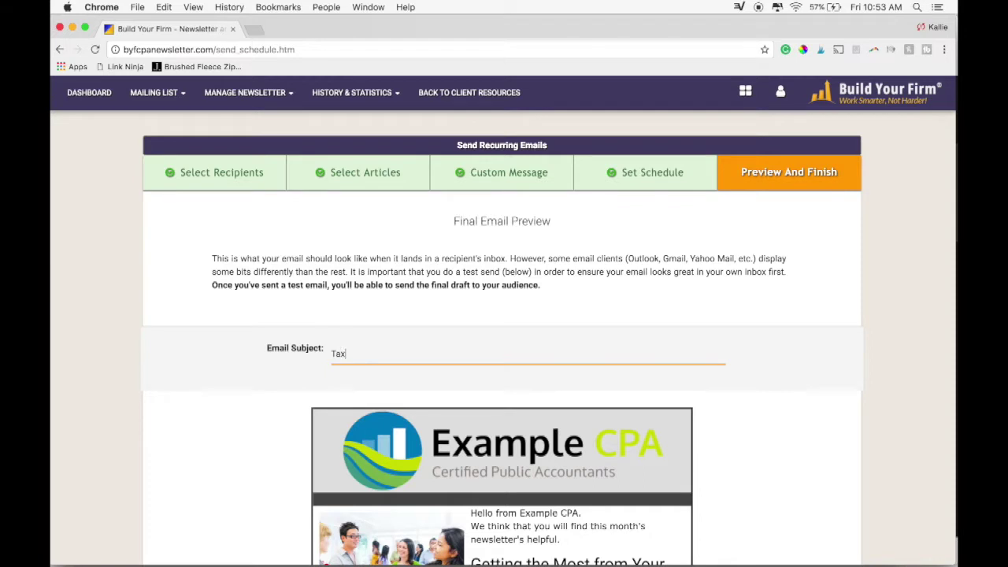
type(" Articles from Example CPA")
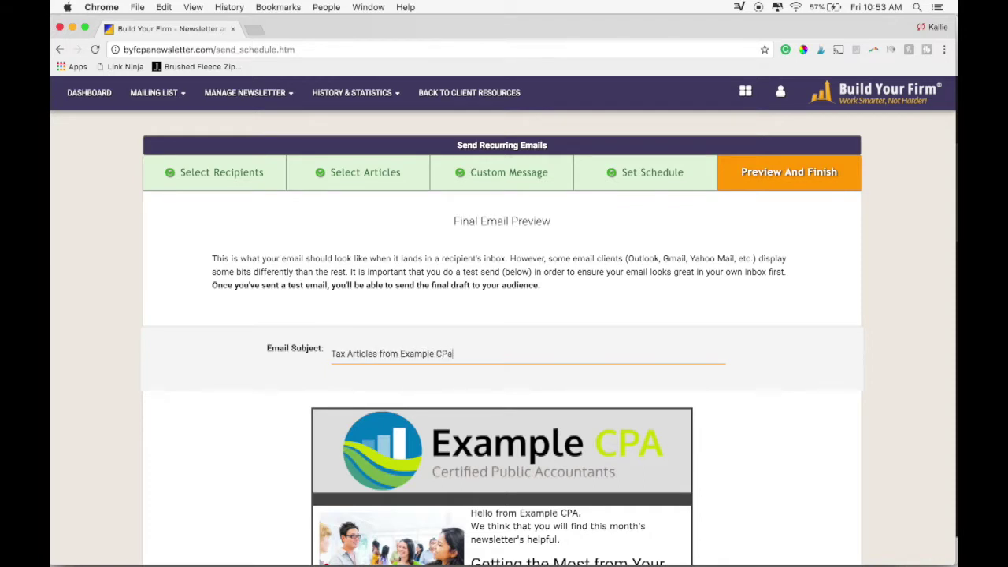
scroll(505, 355, "down", 2)
scroll(504, 315, "down", 15)
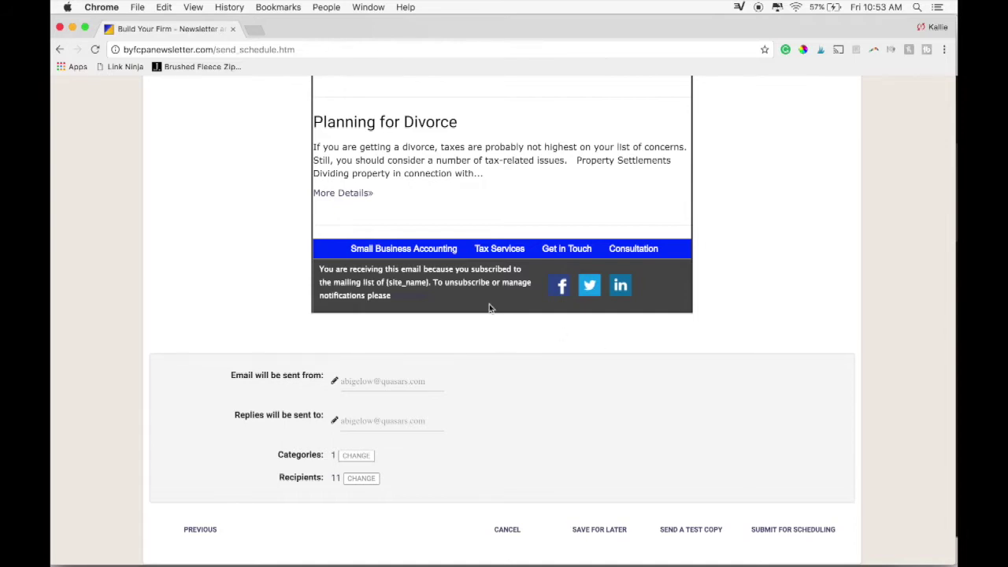
left_click(334, 479)
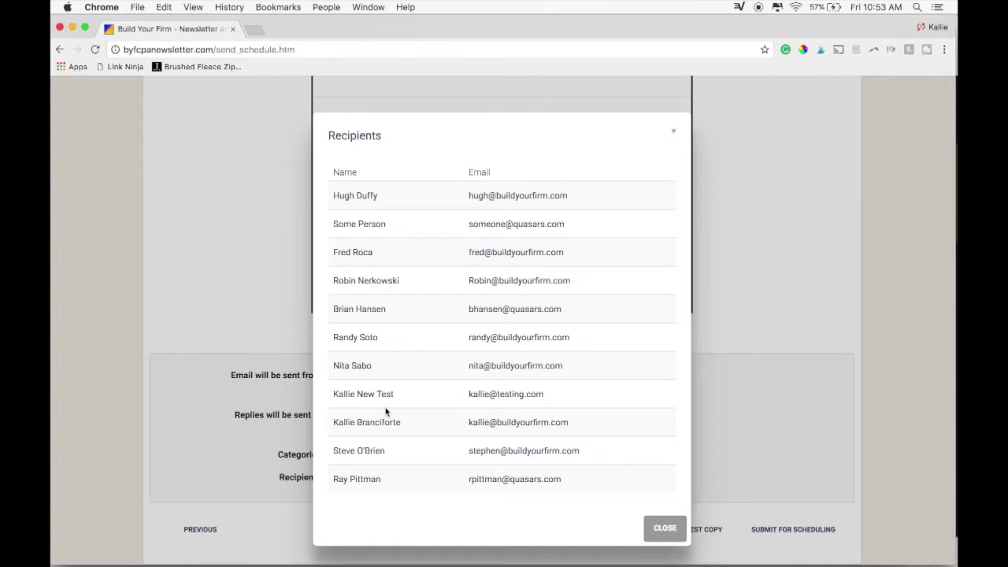
scroll(386, 413, "up", 1)
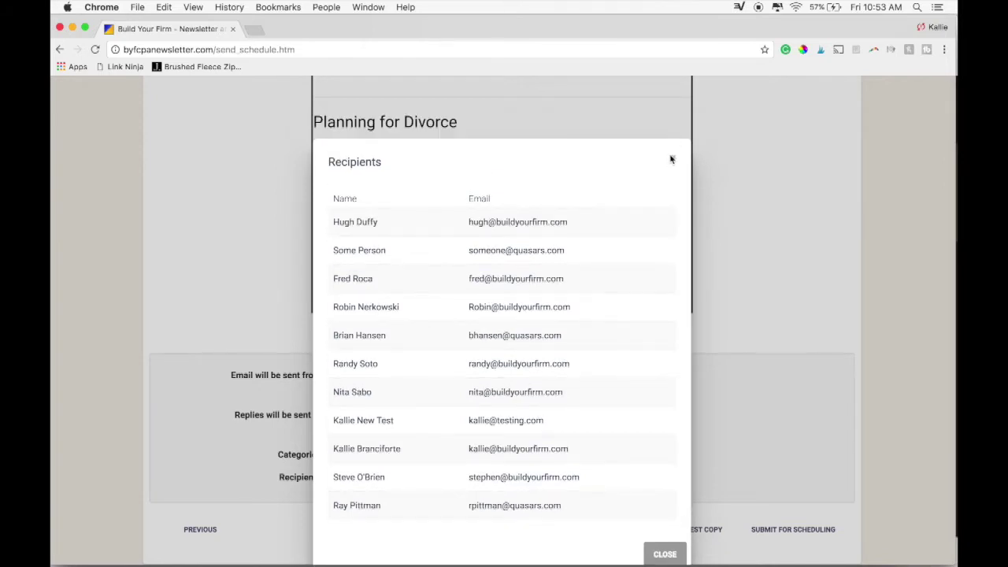
left_click(671, 160)
scroll(640, 295, "down", 3)
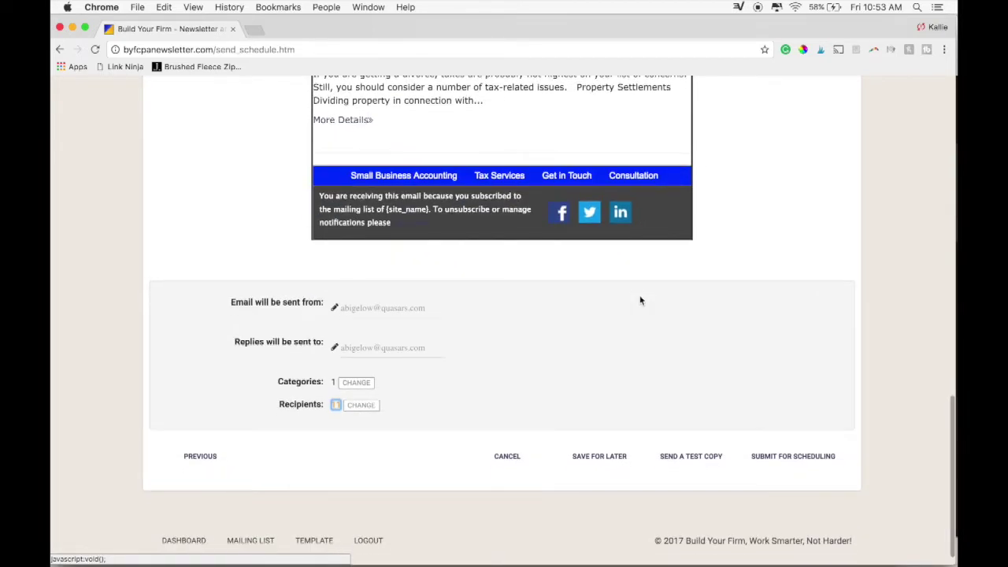
scroll(640, 299, "down", 1)
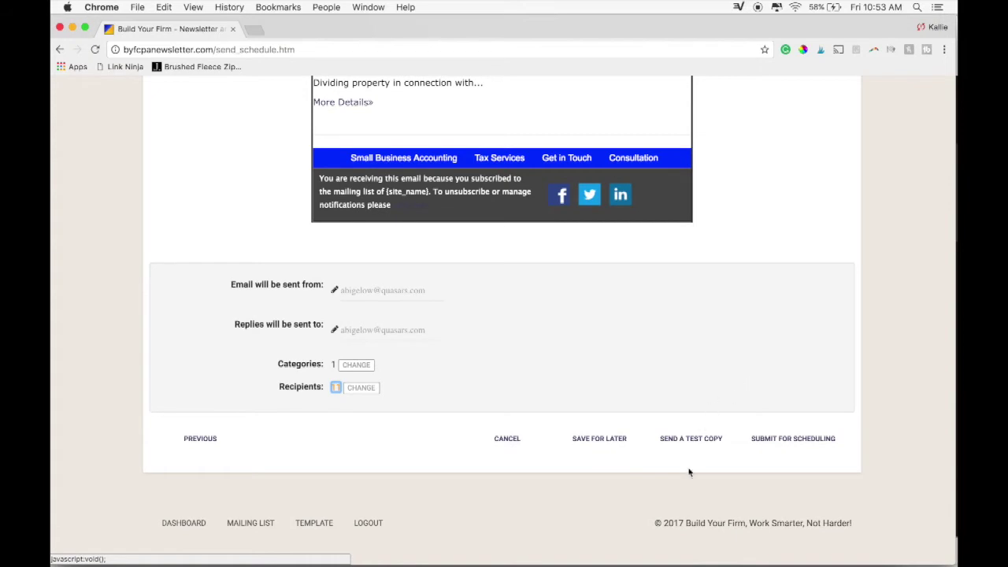
Send a test copy of the newsletter to the firm's test e-mail address.
left_click(691, 439)
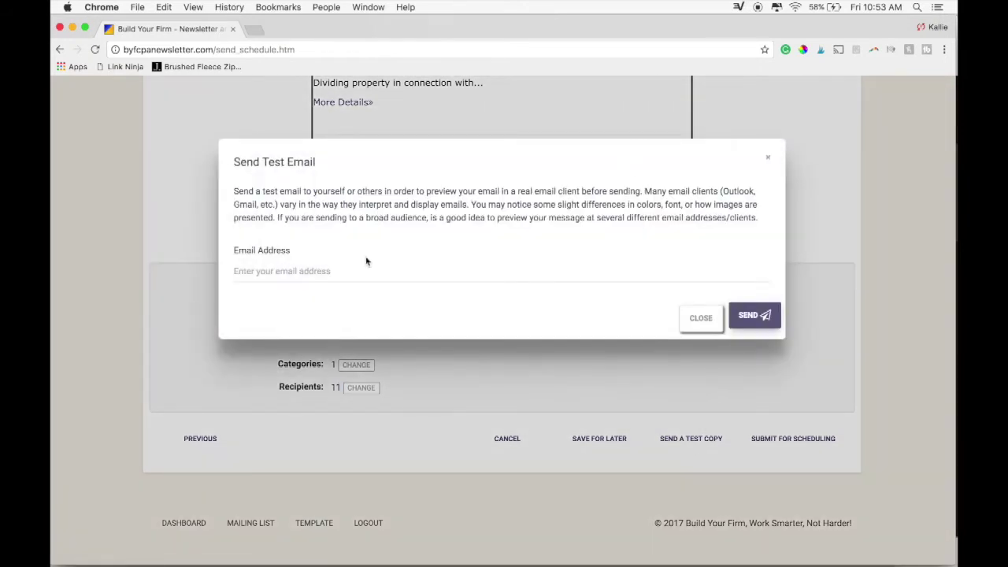
left_click(320, 274)
left_click(753, 315)
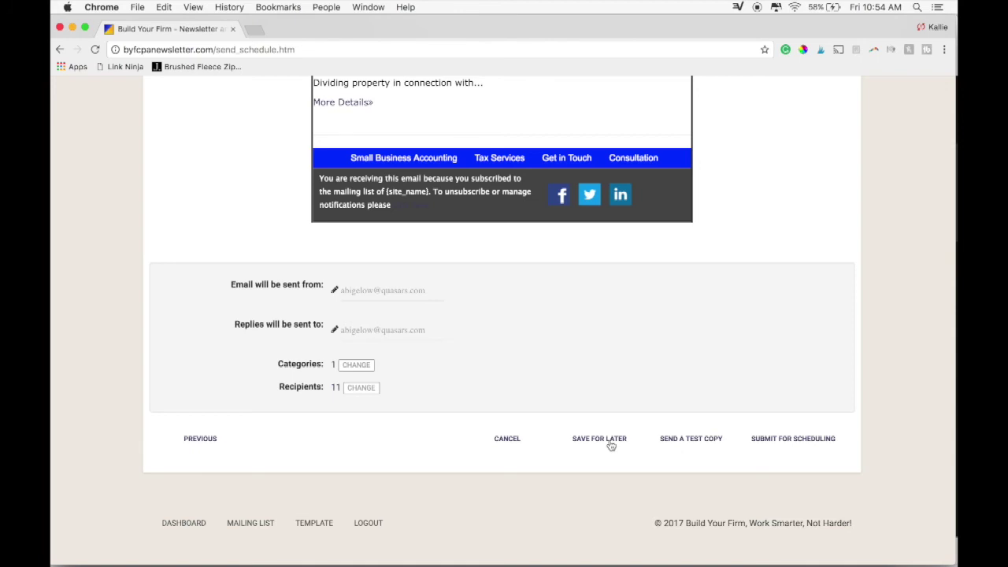
Open the Manage Newsletter menu showing Saved Newsletter, Change Template and Manage Menu.
scroll(611, 446, "up", 15)
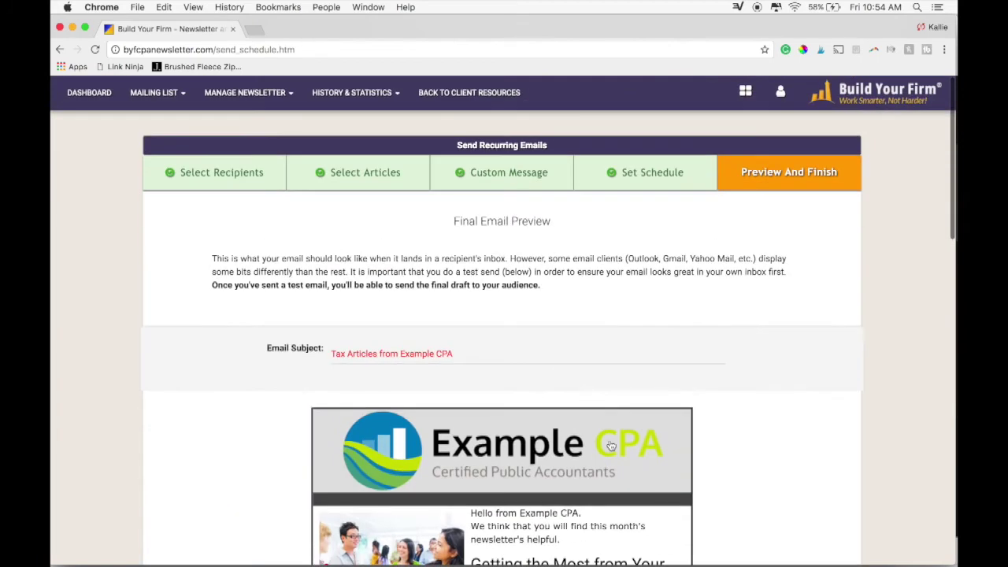
left_click(262, 94)
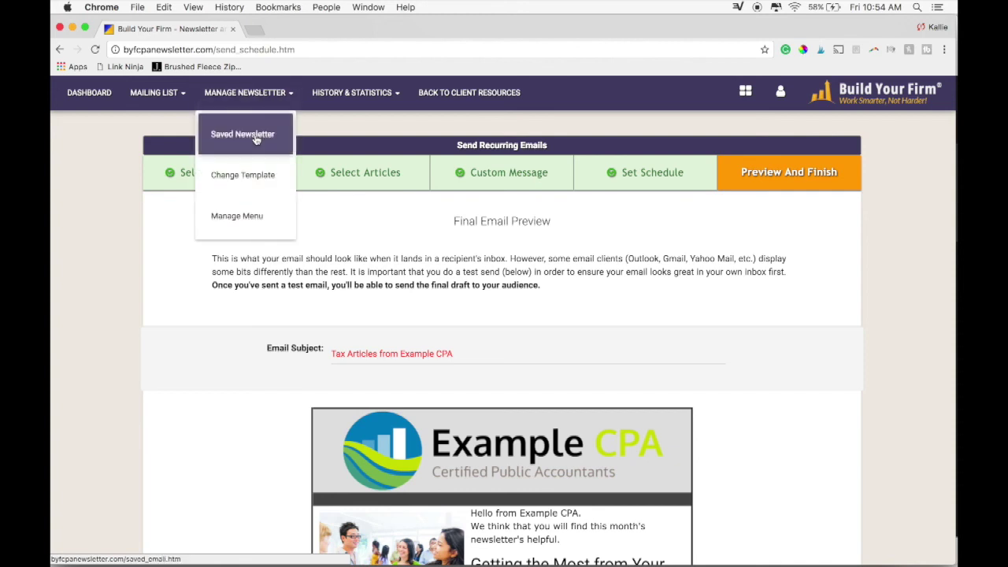